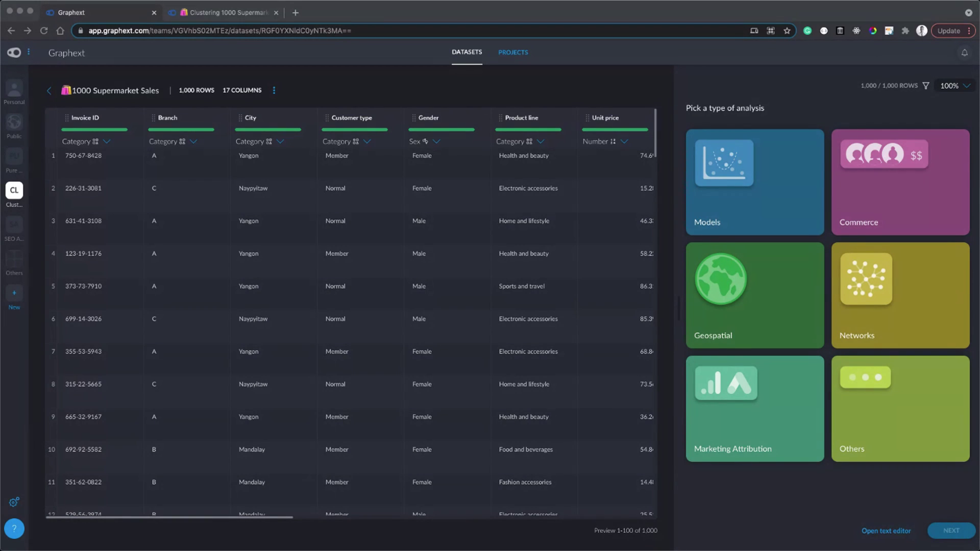
Step: Review the 1000 Supermarket Sales columns by scrolling the data table sideways
click(493, 218)
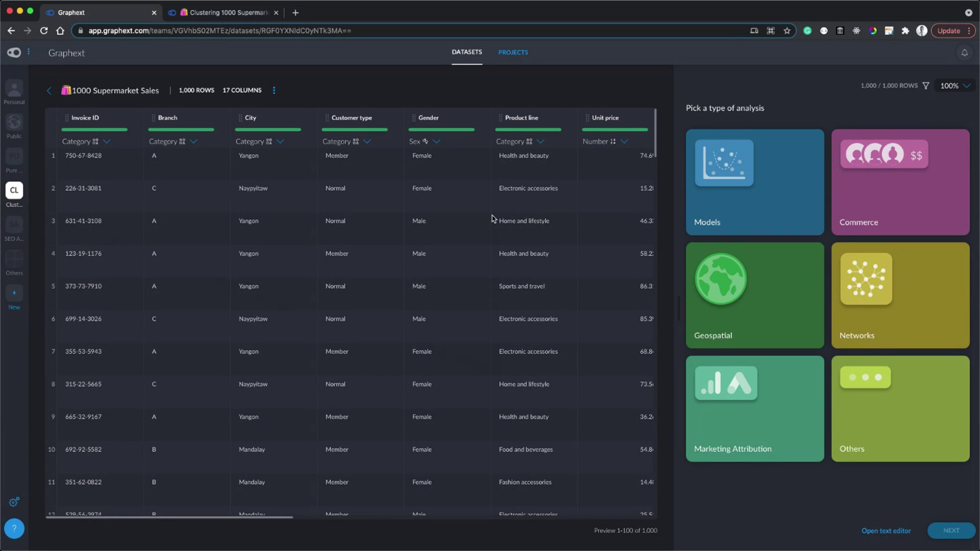
scroll(493, 219, right, 5)
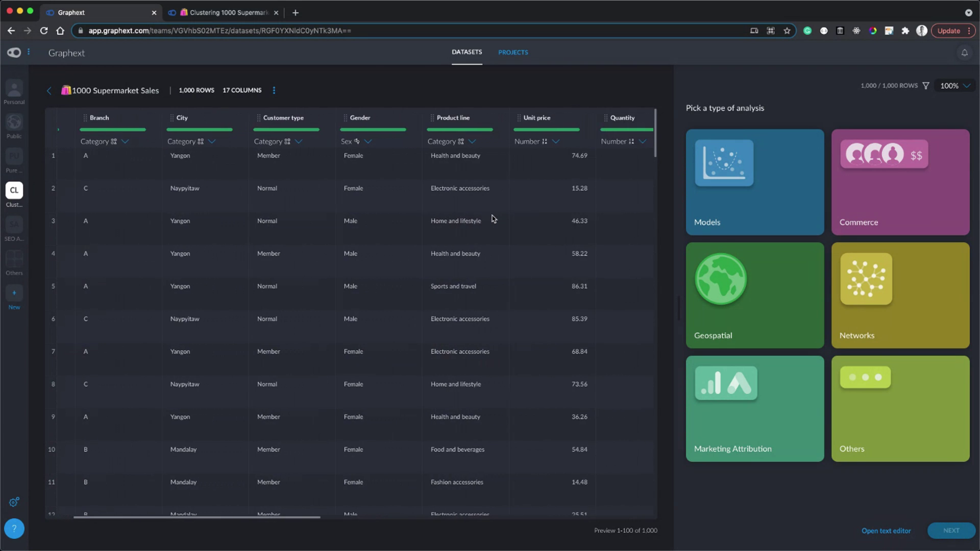
scroll(493, 218, right, 3)
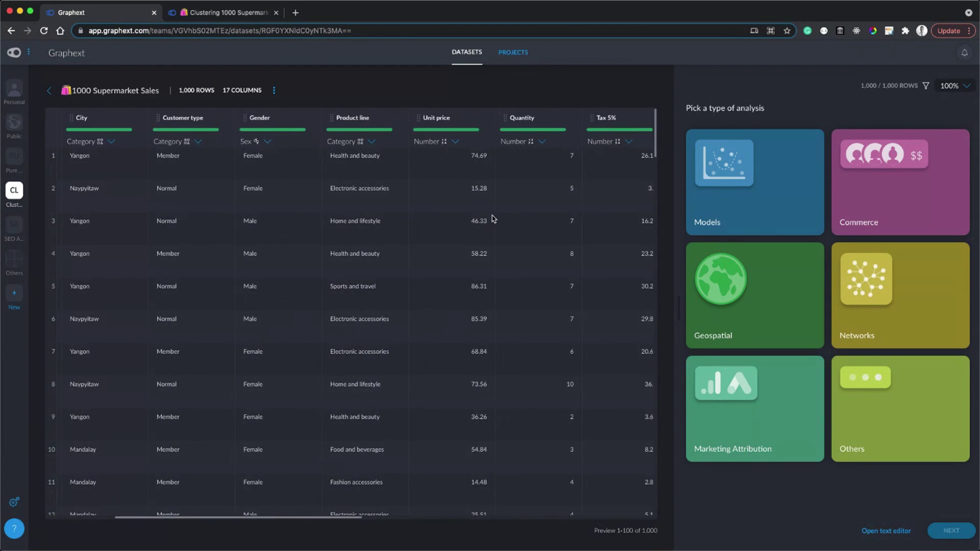
scroll(493, 219, right, 3)
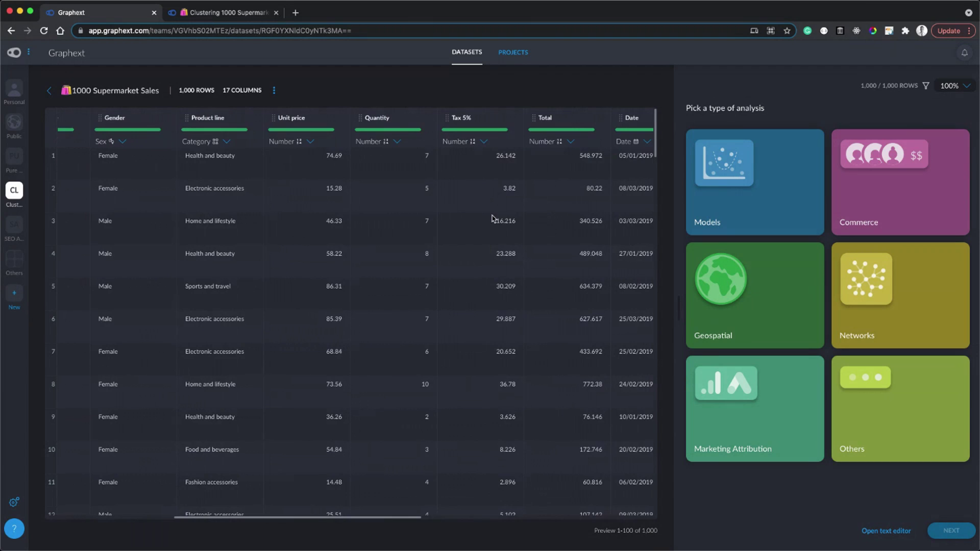
Step: Choose Models, then Cluster, to open the Cluster analysis setup
click(750, 212)
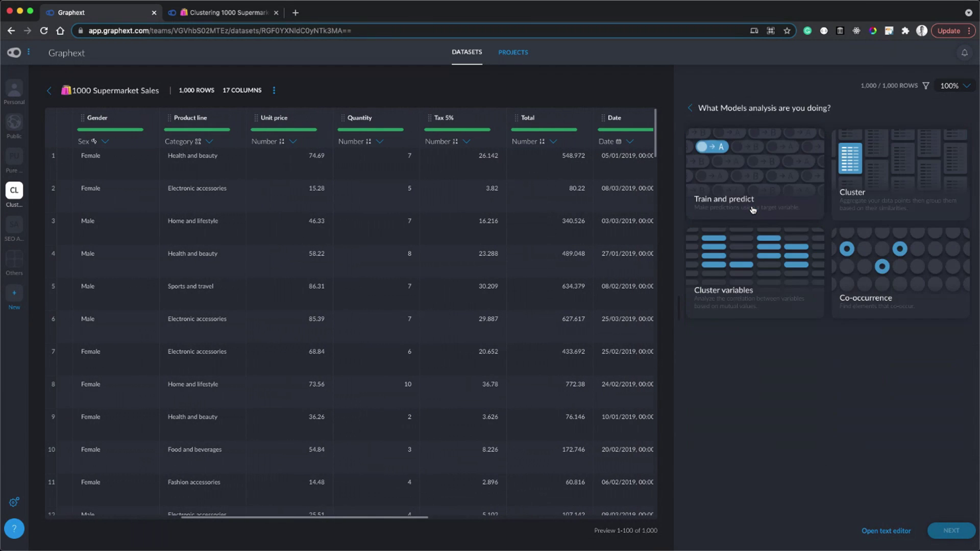
click(851, 196)
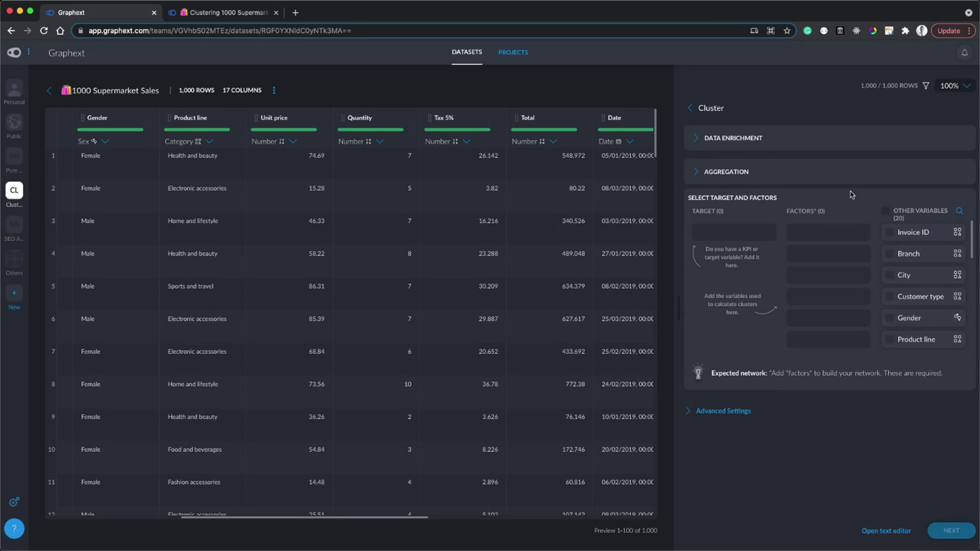
Step: Select all 20 other variables and send them to Factors
click(887, 210)
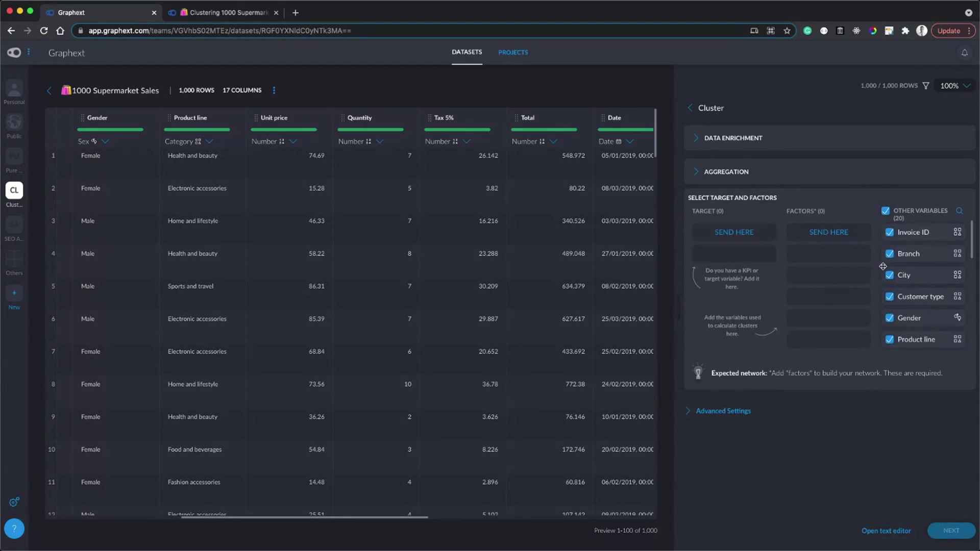
click(830, 233)
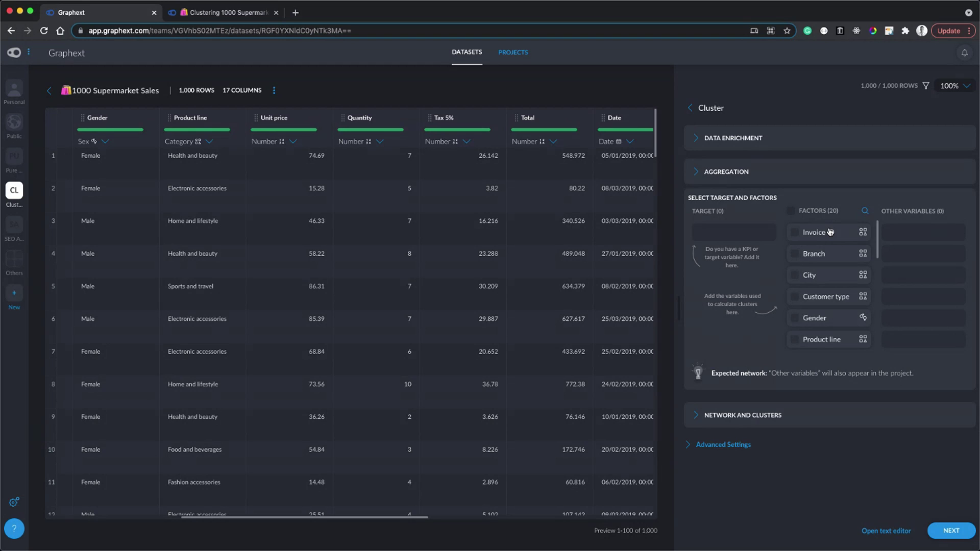
Step: Mark Weekday name, Month name and Hour in the Factors list for removal
scroll(825, 276, down, 6)
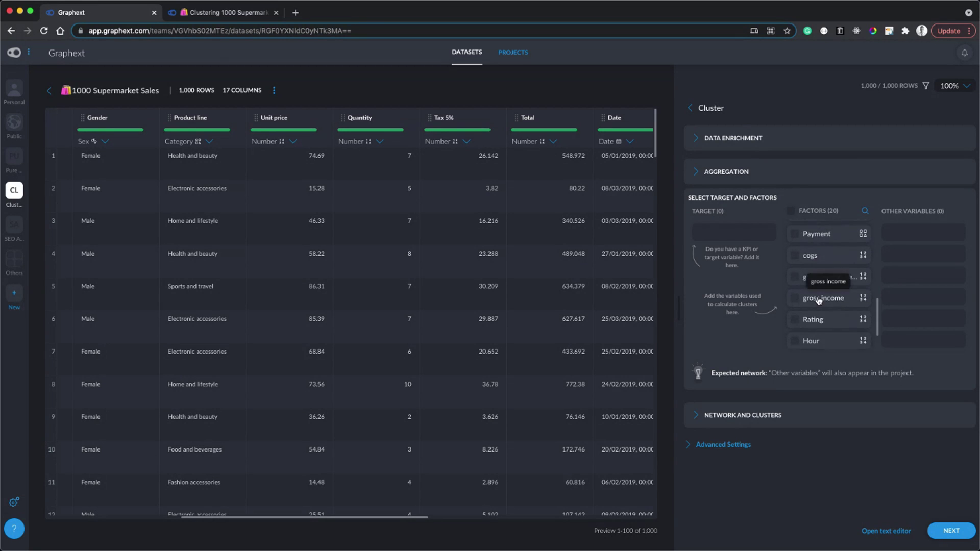
scroll(819, 301, down, 2)
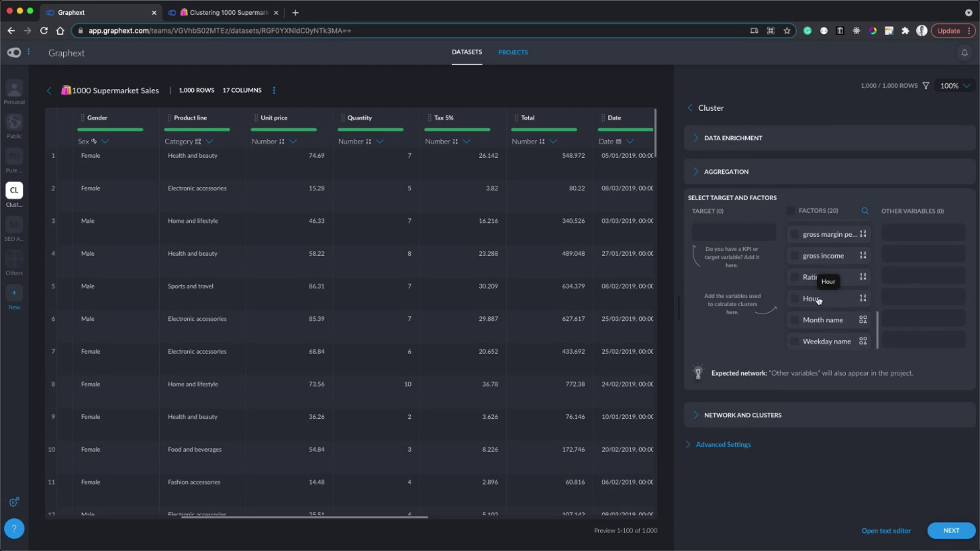
click(823, 343)
click(822, 321)
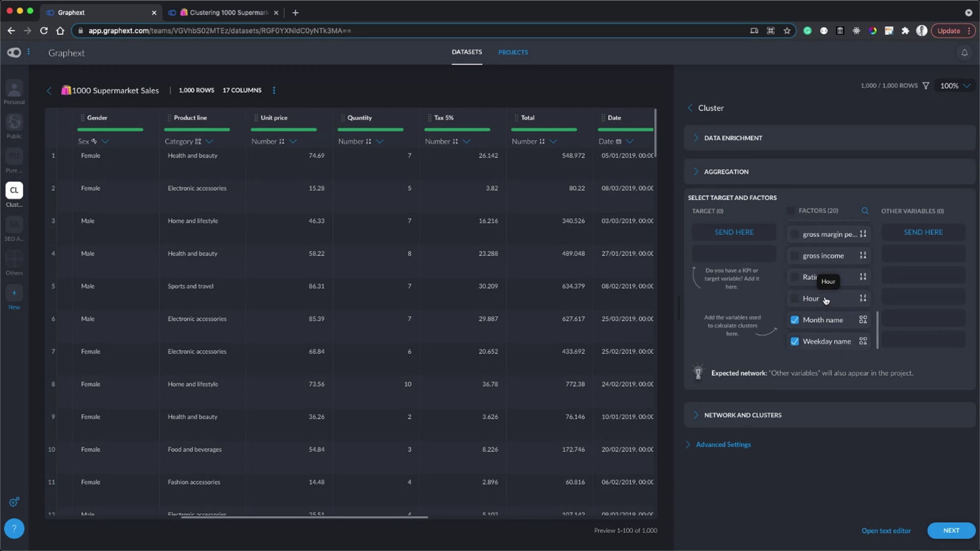
click(825, 301)
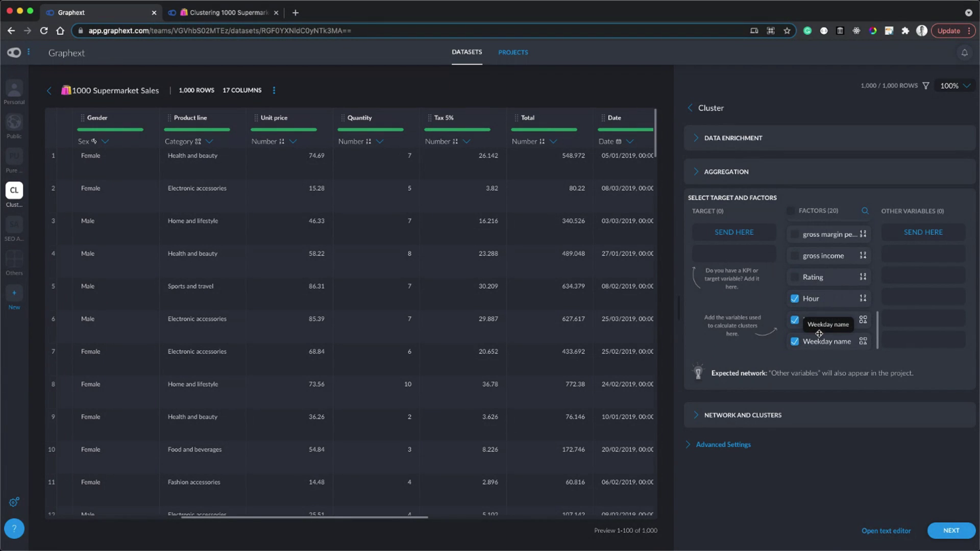
Step: Also mark Time, Date, Invoice ID and gross margin, then move all seven to Other Variables
scroll(819, 334, up, 4)
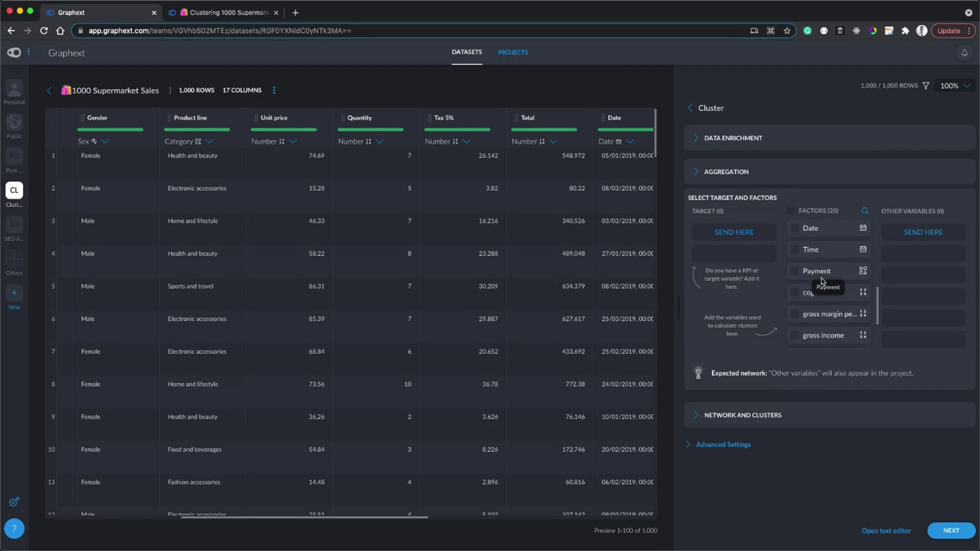
click(818, 250)
scroll(820, 253, up, 1)
click(823, 260)
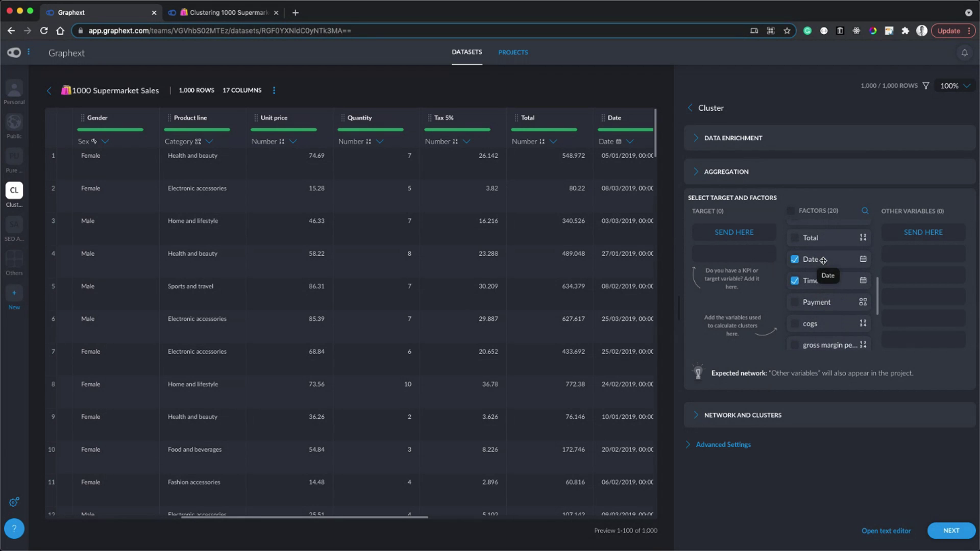
scroll(822, 258, up, 8)
click(821, 233)
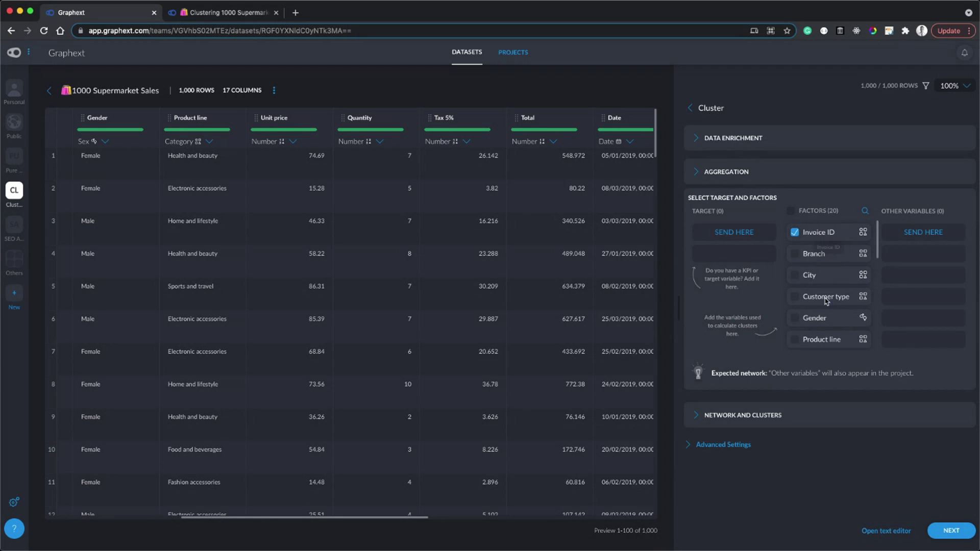
scroll(826, 304, down, 7)
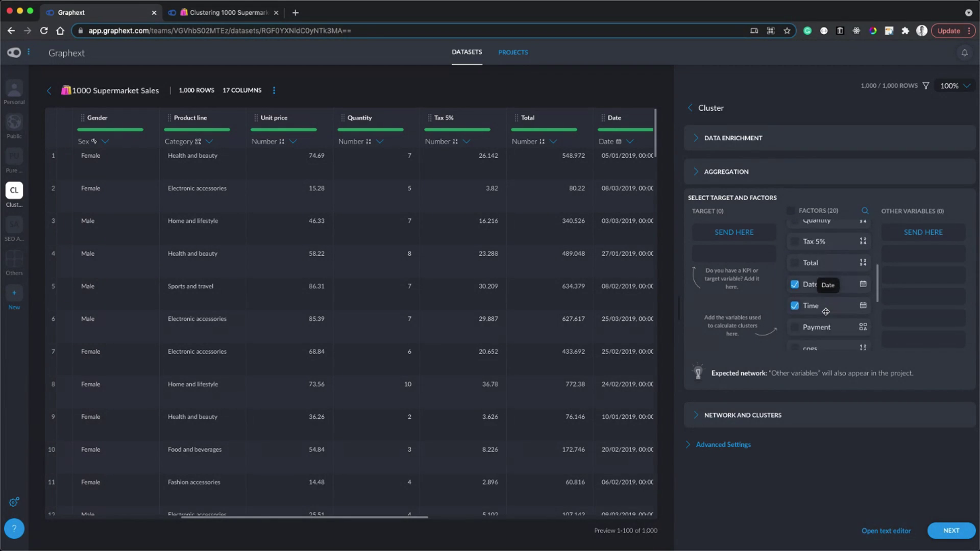
scroll(826, 311, down, 3)
click(823, 306)
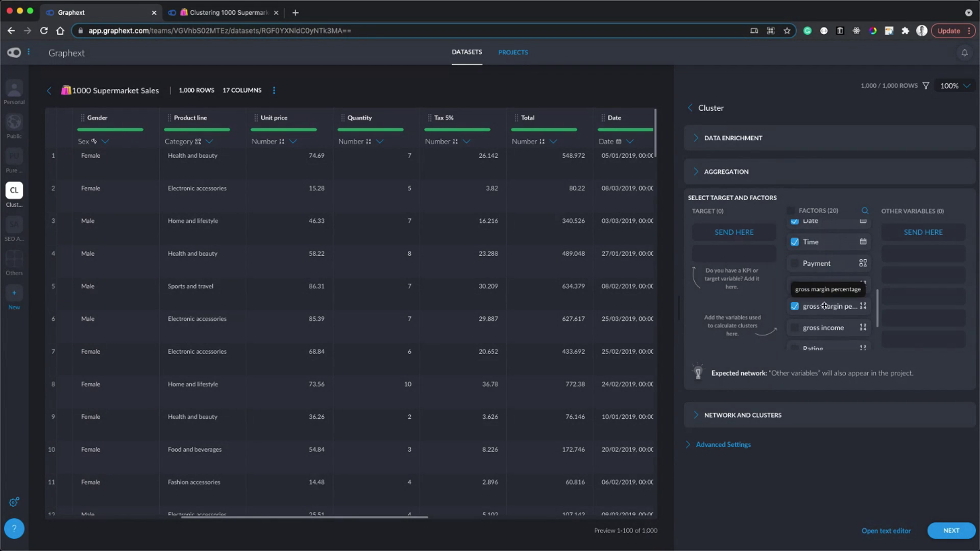
click(939, 231)
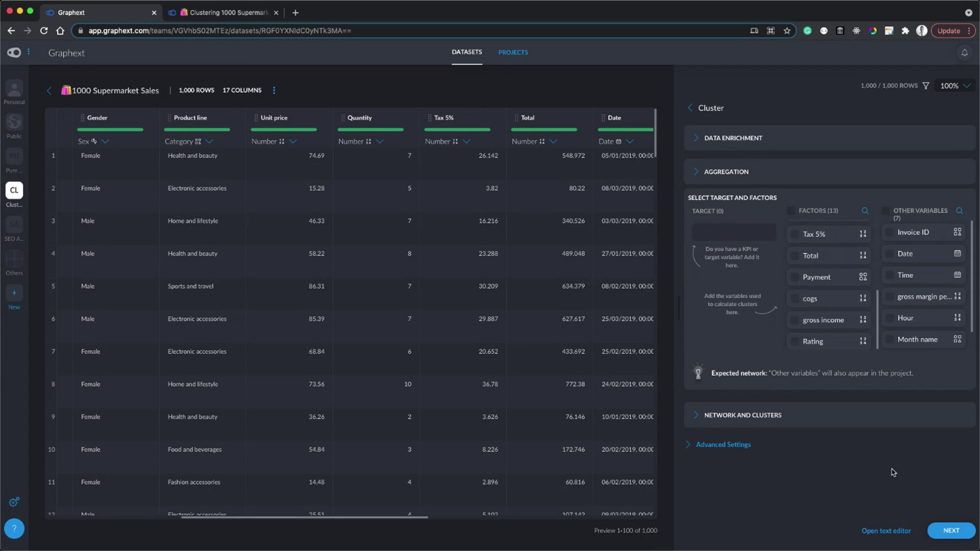
Step: Name the project 'Clustering 1000 Supermarket Sales' and execute it
click(950, 531)
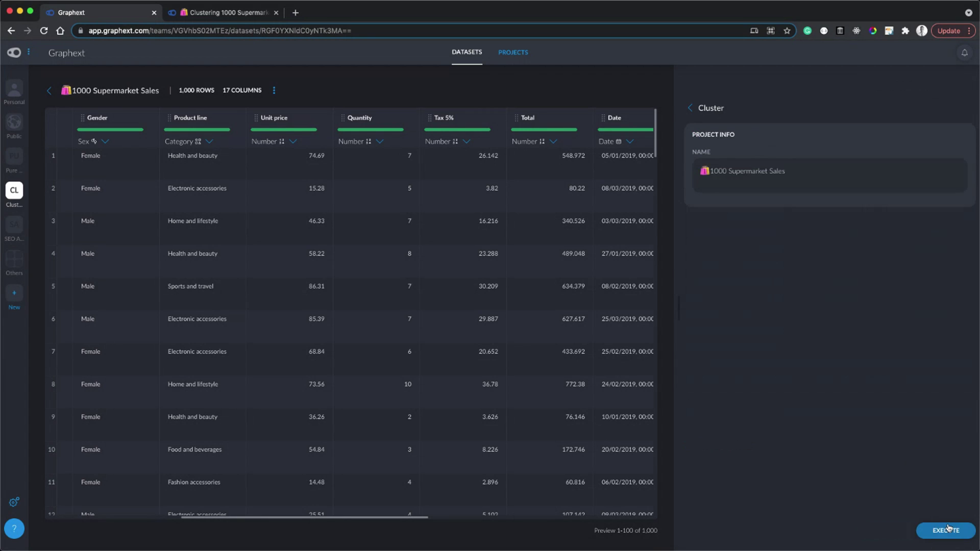
click(712, 172)
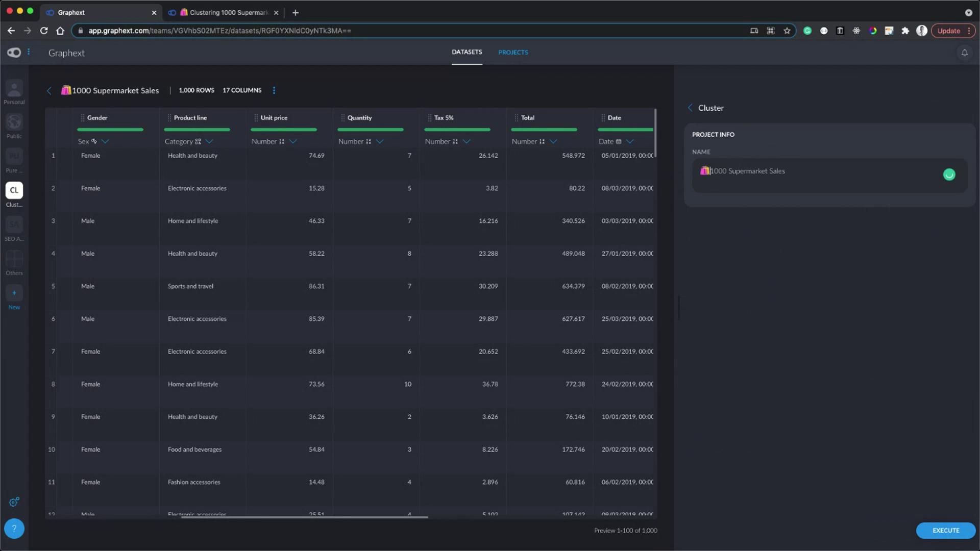
text(Clustering)
click(926, 531)
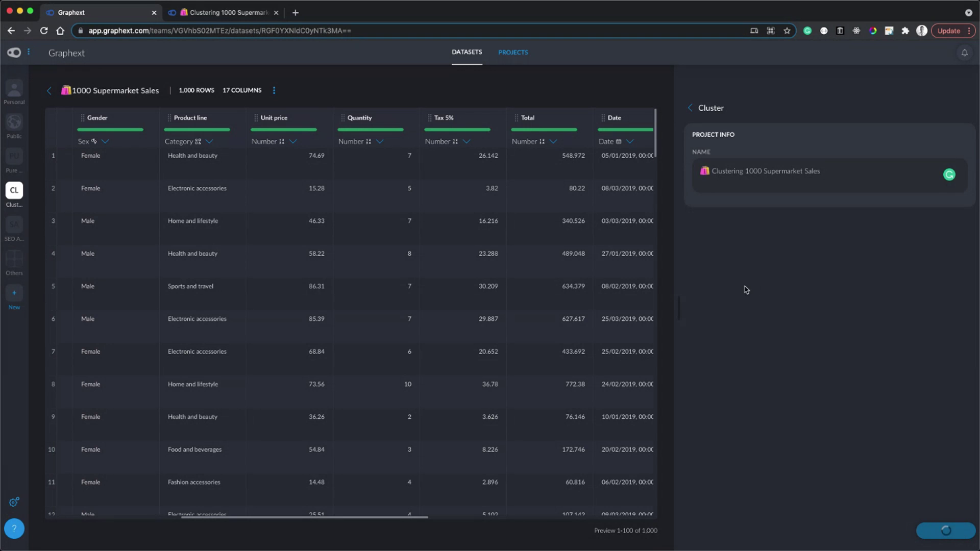
Step: Open the Clustering 1000 Supermarket Sales graph and switch the charts to Absolute counts
click(219, 15)
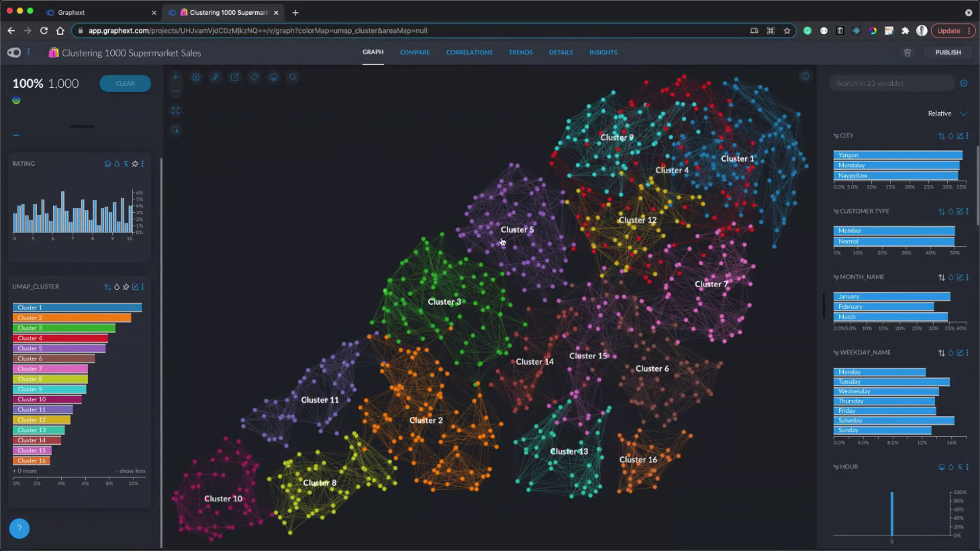
click(951, 115)
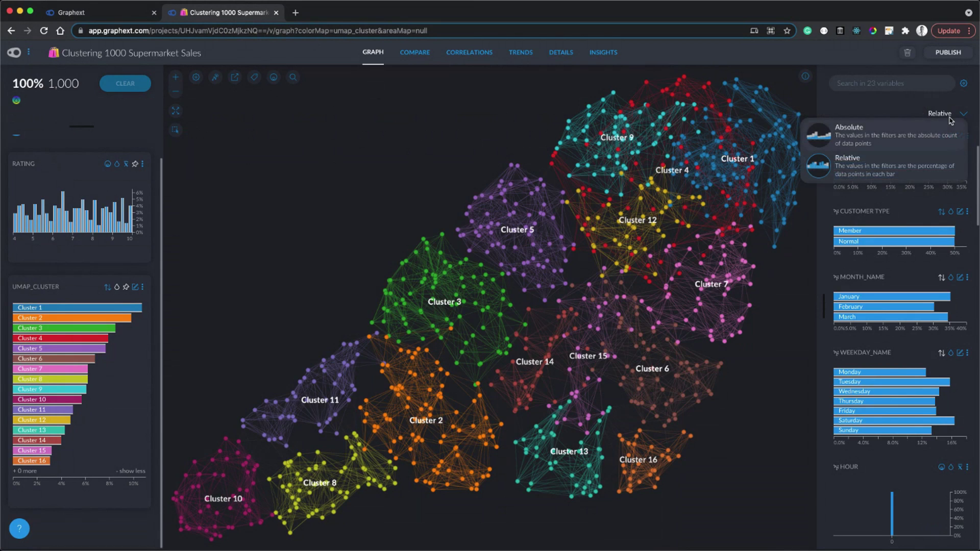
click(893, 134)
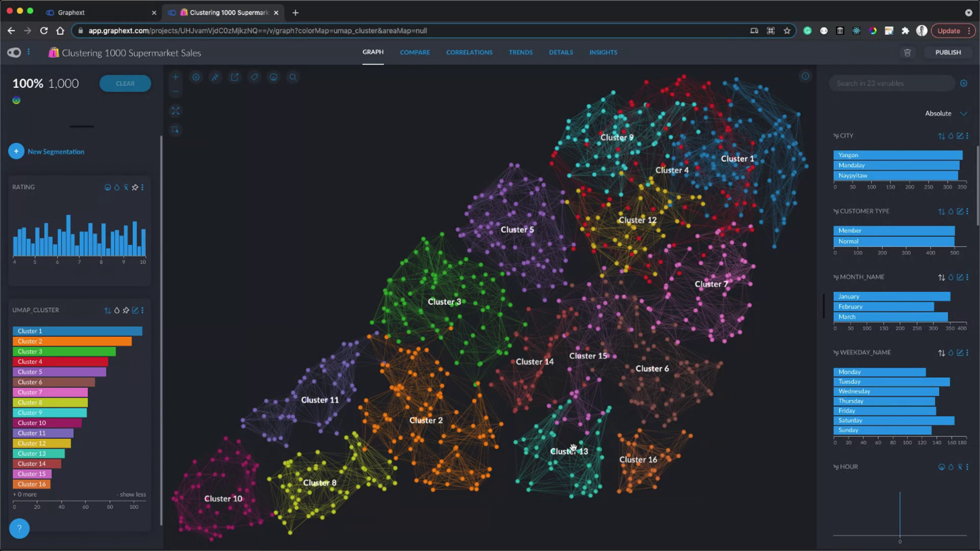
Step: Add the Unit price chart by searching 'unit' and colour the nodes by Unit price
click(885, 82)
text(unit)
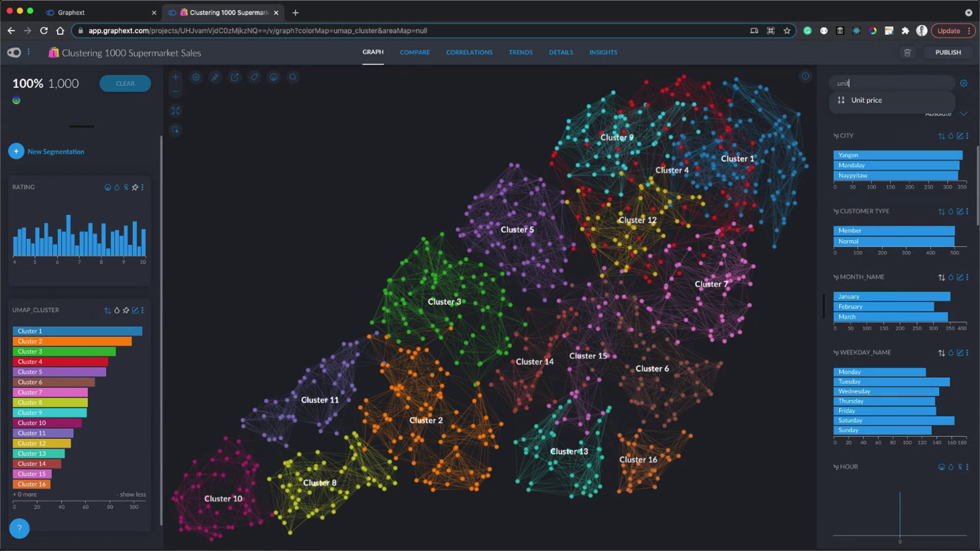
click(878, 101)
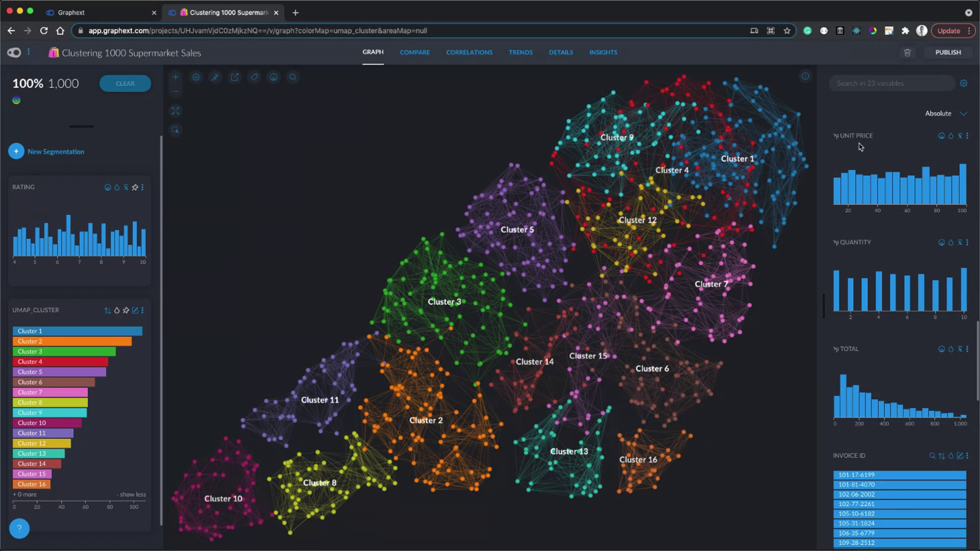
click(950, 139)
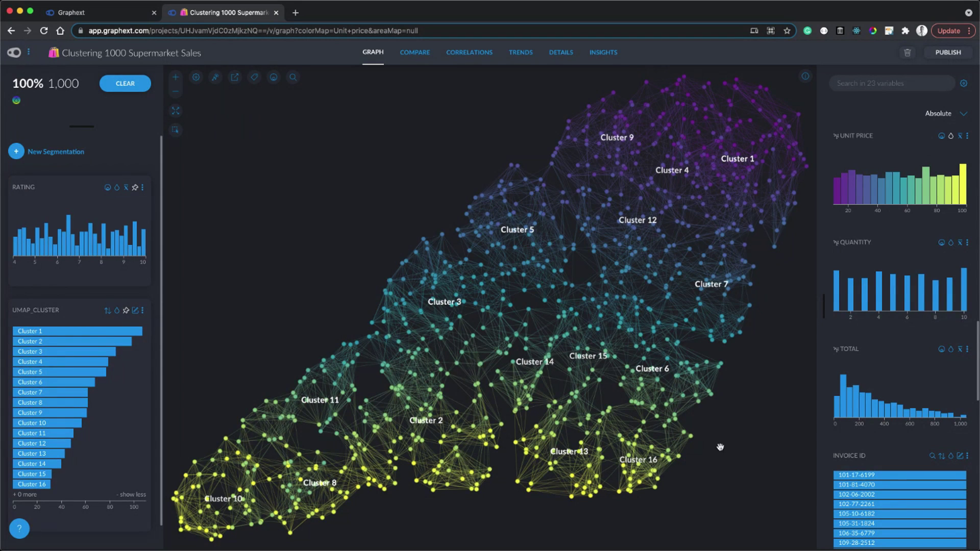
mouse_move(942, 188)
Step: Compare Quantity and Unit price colouring on the graph, settling on Quantity
click(951, 244)
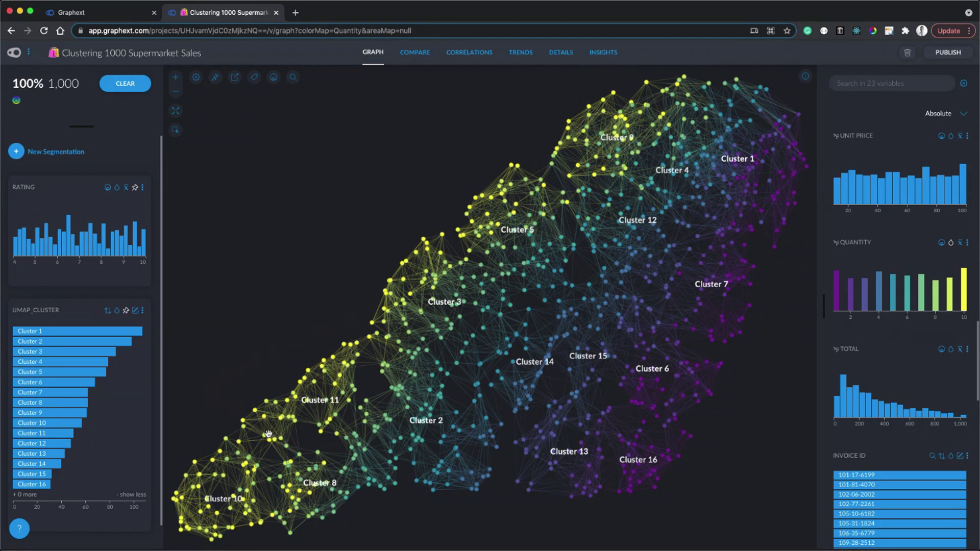
drag(292, 436, 354, 369)
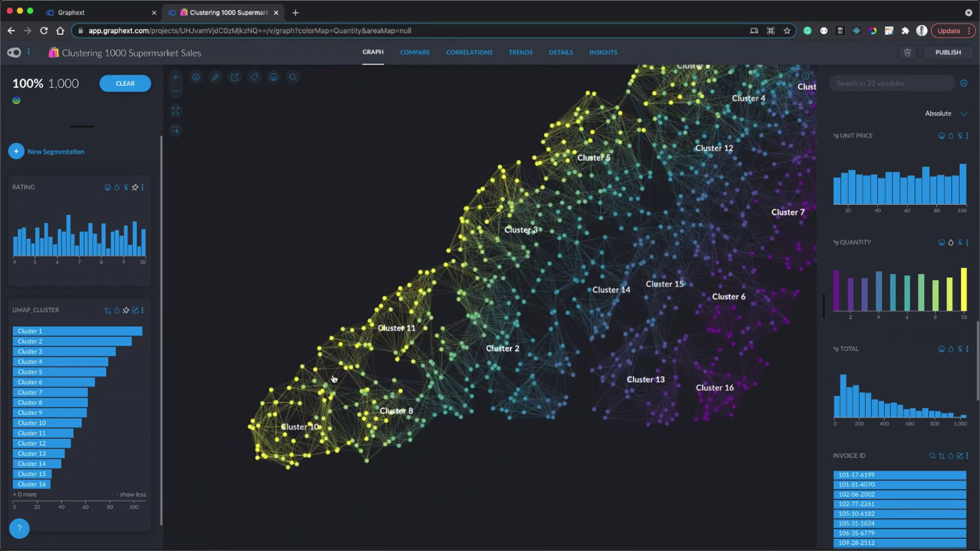
scroll(314, 394, up, 3)
scroll(314, 395, down, 1)
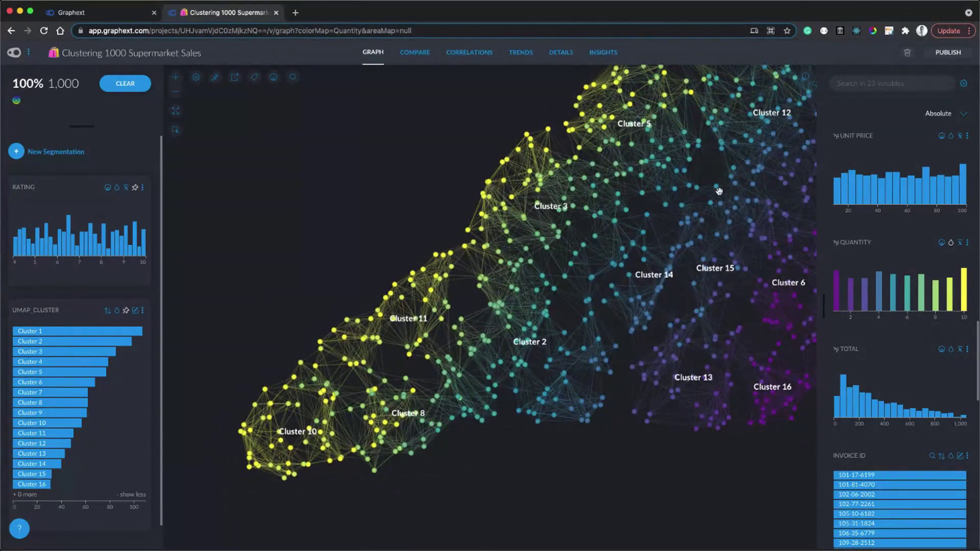
click(952, 136)
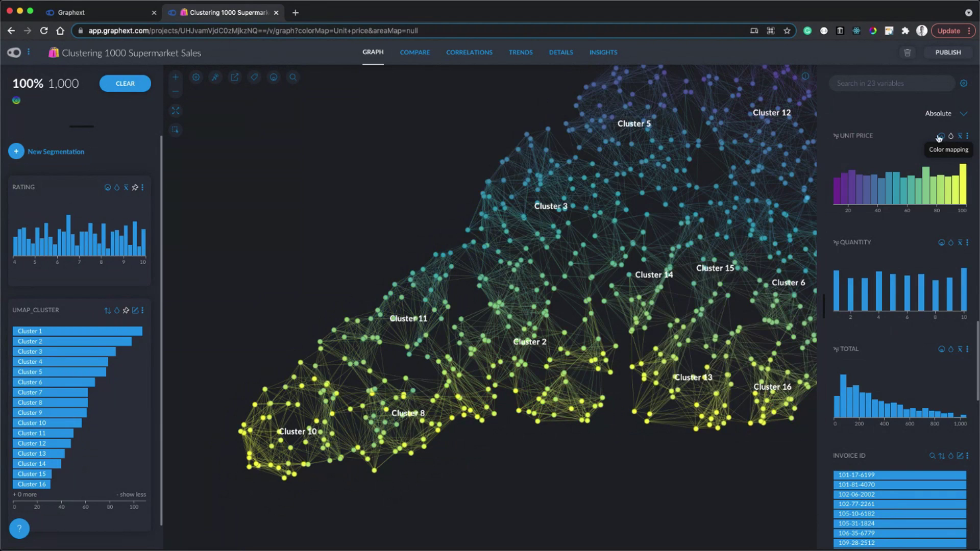
click(951, 244)
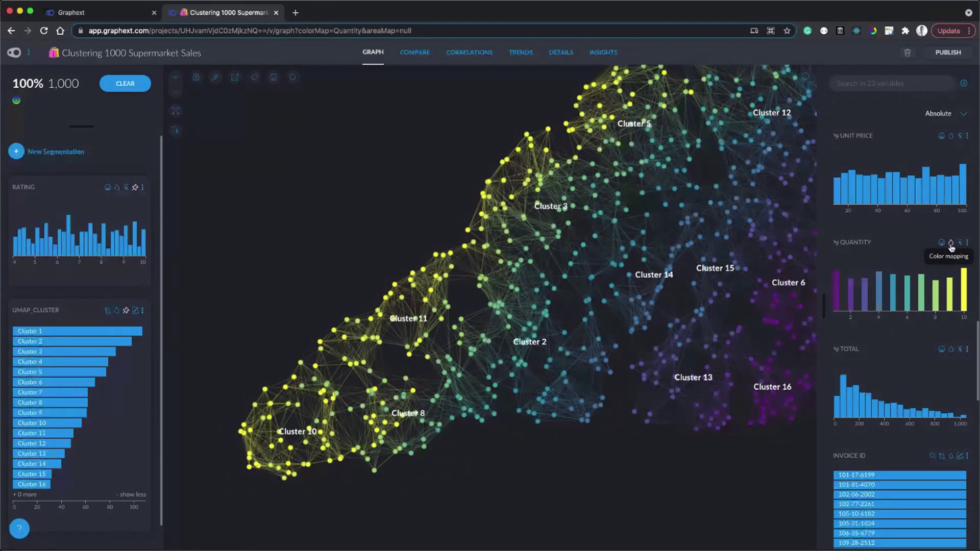
mouse_move(45, 425)
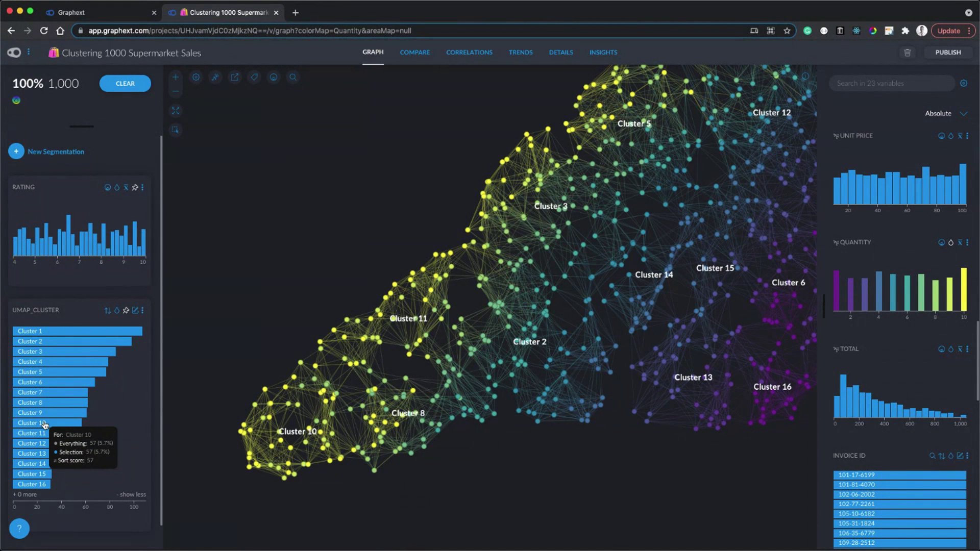
Step: Select Cluster 10's 57 sales from the UMAP_CLUSTER chart
click(45, 424)
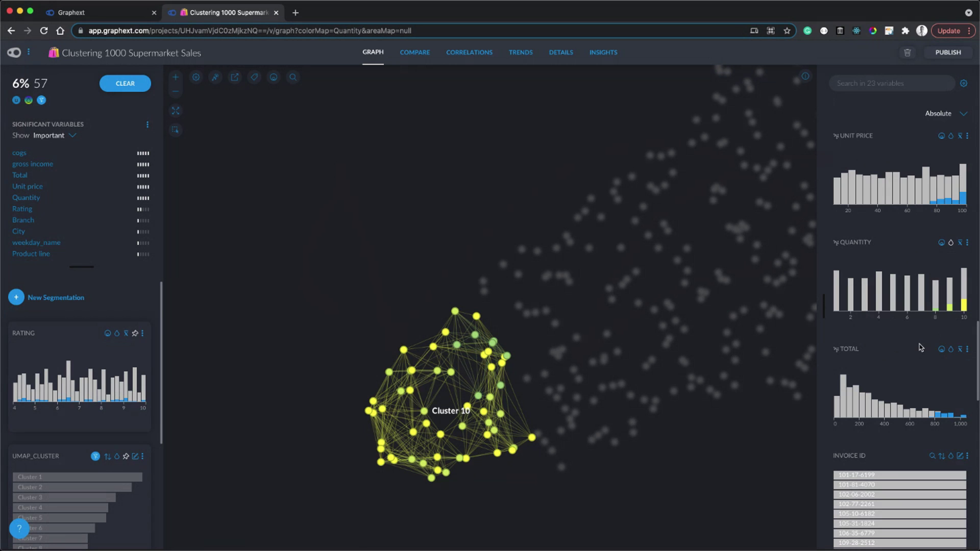
Step: Show histograms as Relative percentages, clear the stray Quantity filter, and recentre Cluster 10
click(956, 114)
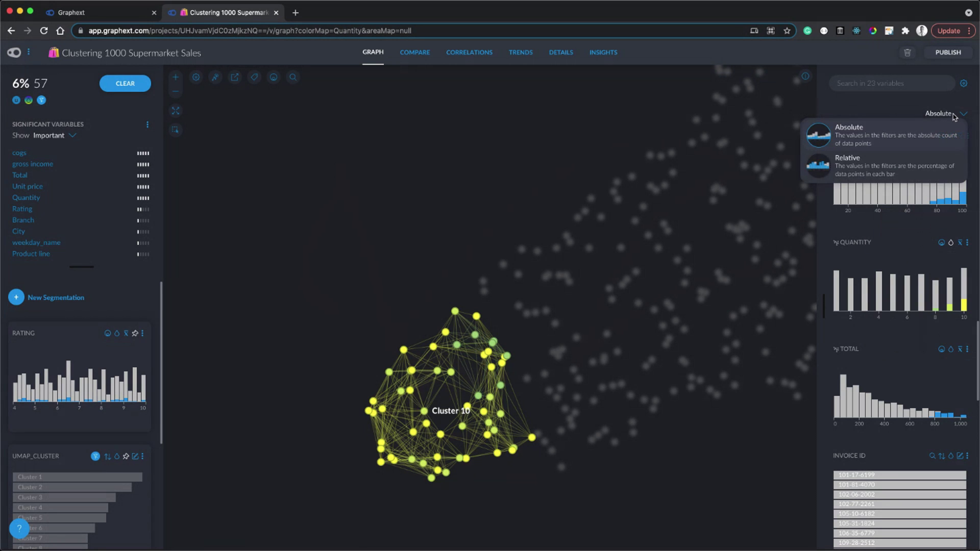
click(856, 160)
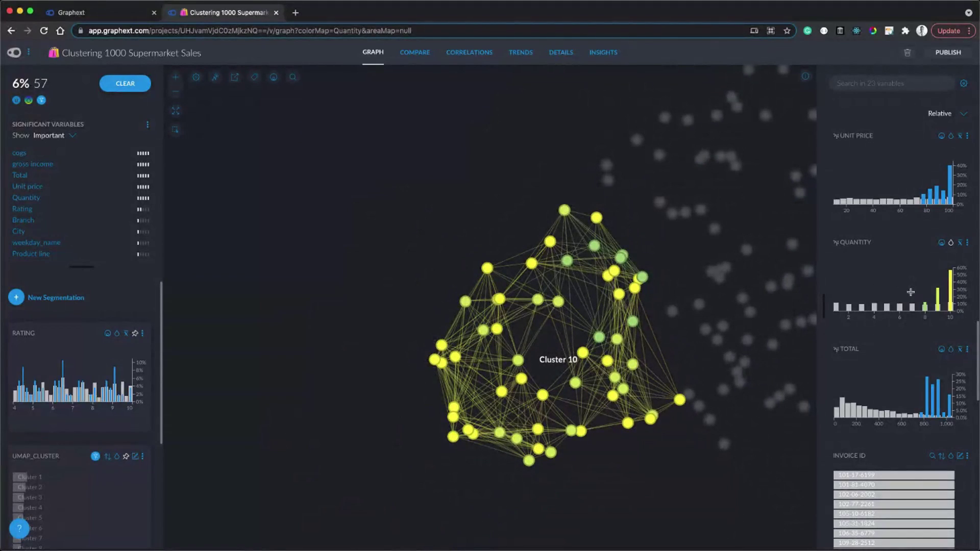
click(912, 292)
click(929, 243)
drag(680, 298, 597, 320)
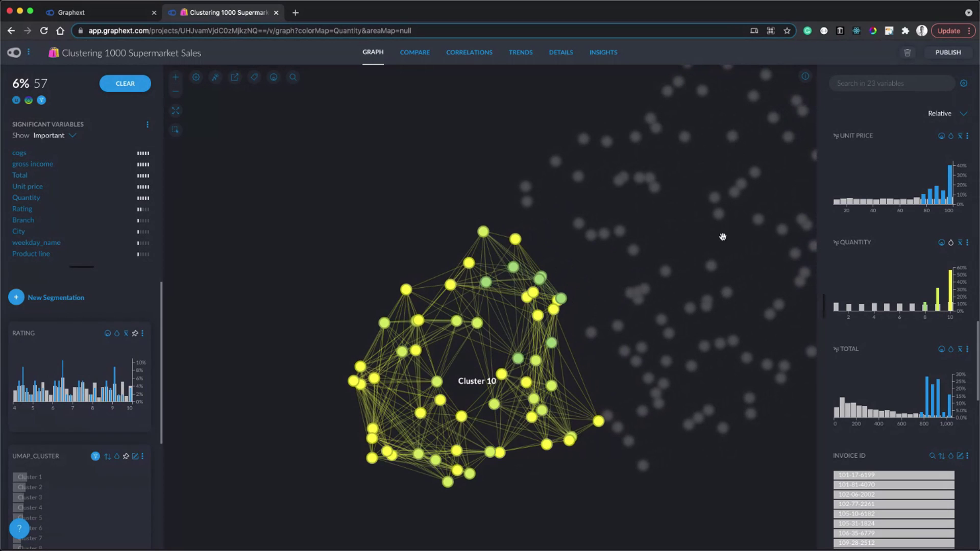
scroll(933, 244, up, 1)
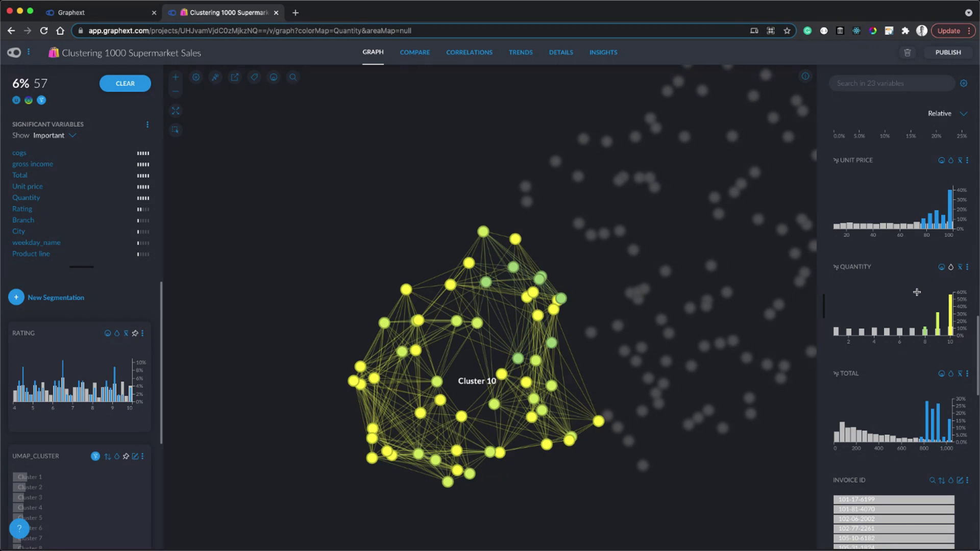
click(868, 83)
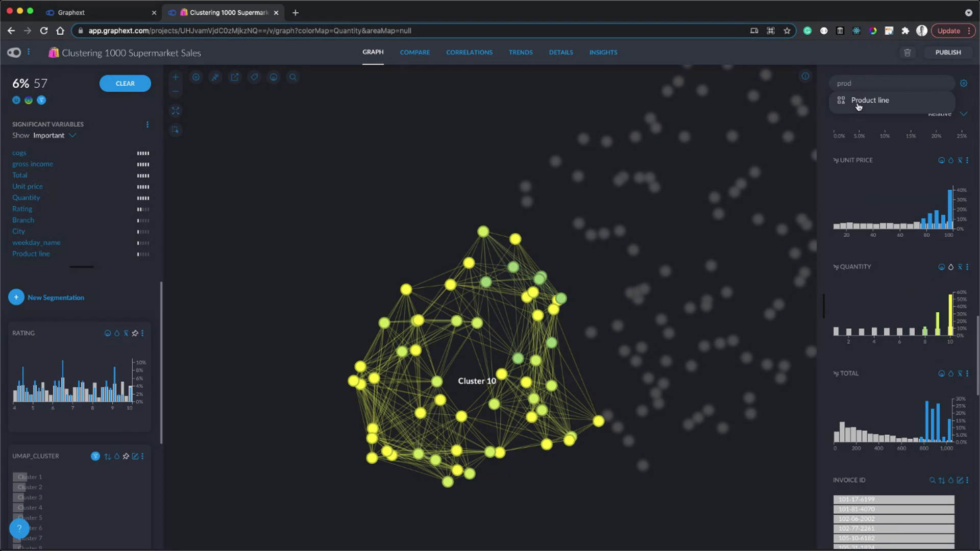
Step: Bring up Cluster 10's Product line chart, with Food and beverages at 14 sales (24.56%) versus 17.4% overall
scroll(859, 104, up, 1)
scroll(935, 251, up, 3)
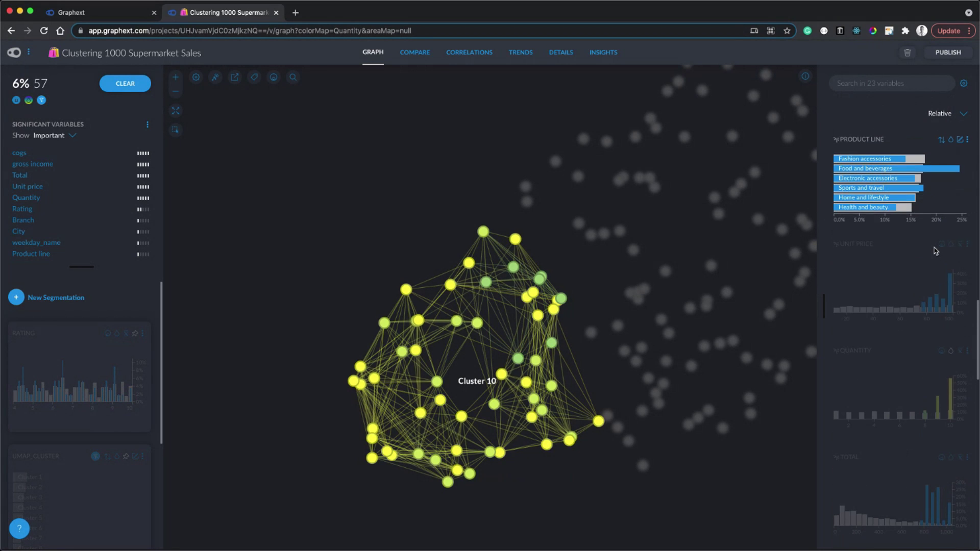
scroll(935, 251, up, 3)
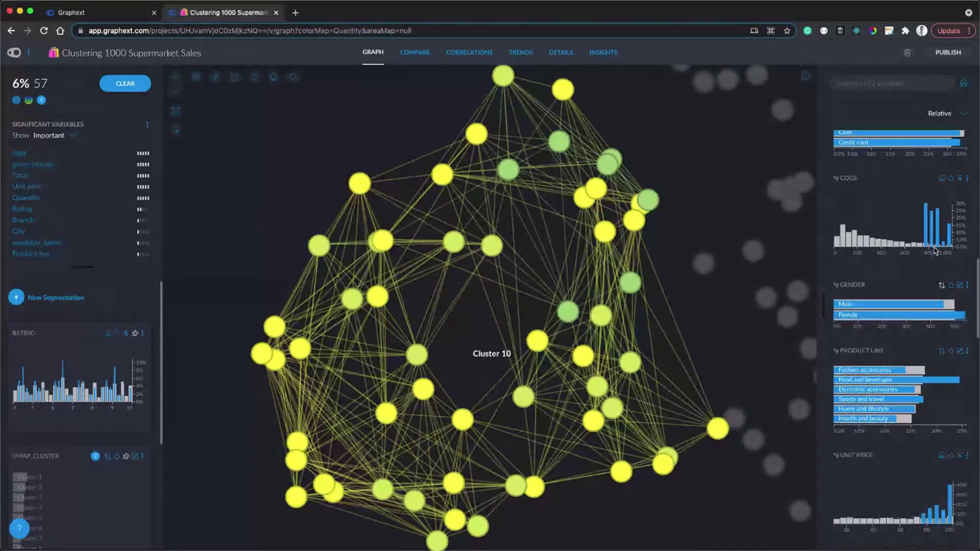
mouse_move(869, 377)
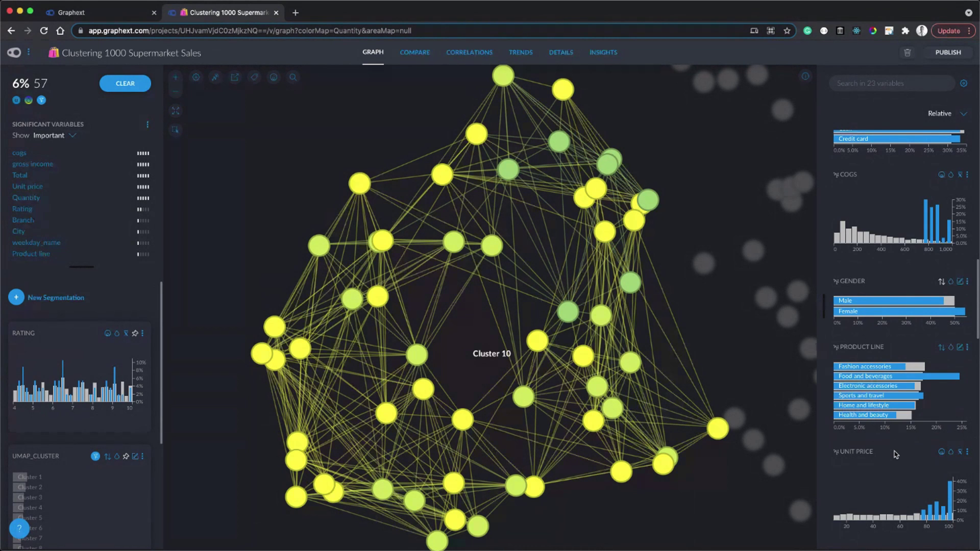
scroll(894, 454, up, 1)
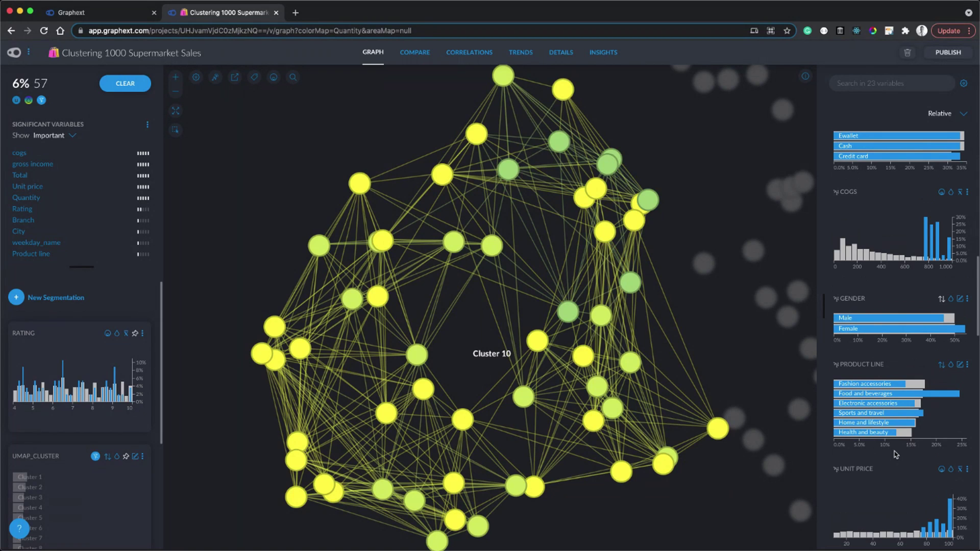
mouse_move(941, 400)
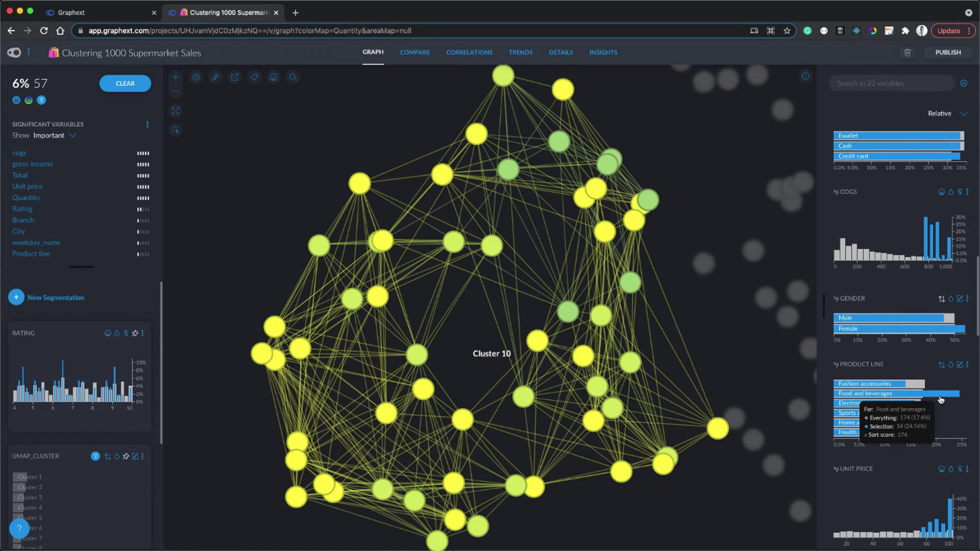
Step: Filter the Cluster 10 selection down to its 14 Food and beverages sales, about 1% of all sales
click(941, 398)
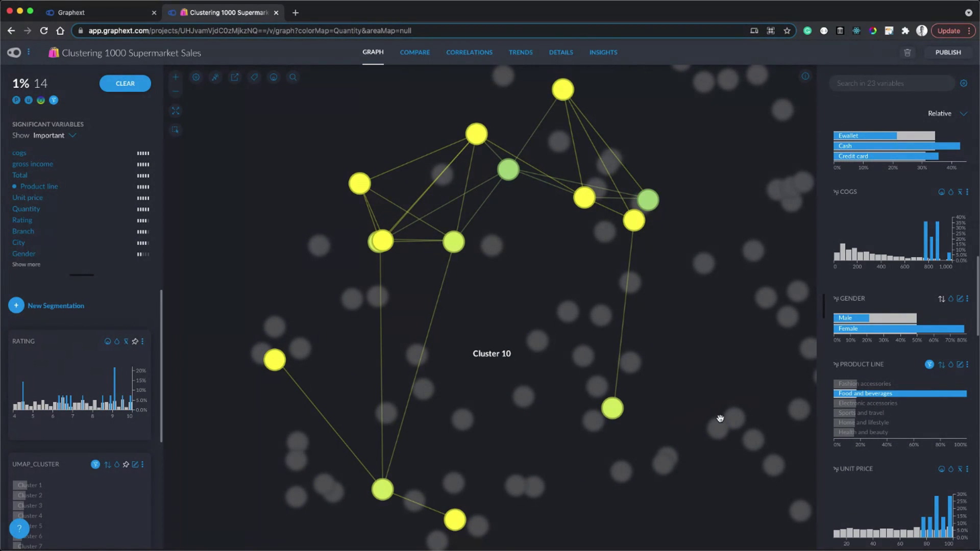
mouse_move(855, 397)
scroll(882, 363, up, 1)
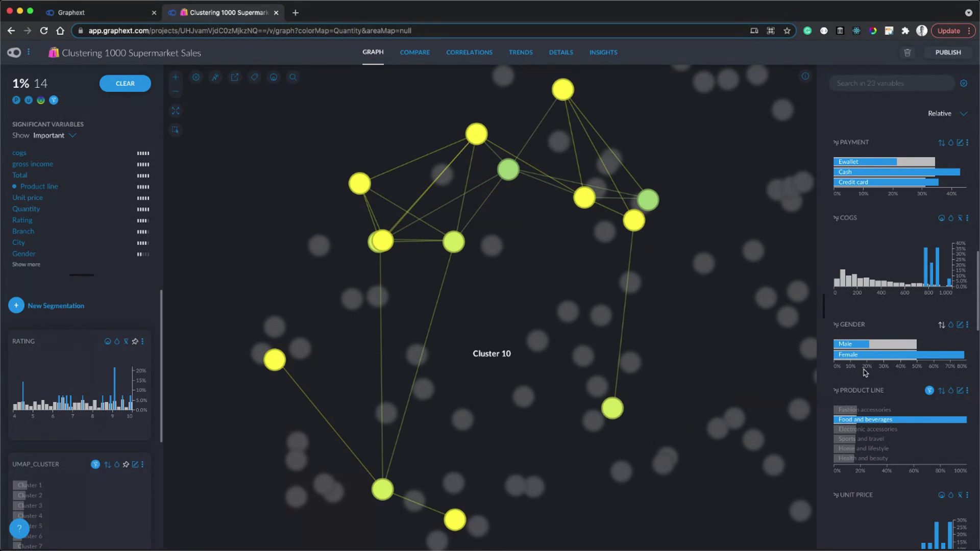
Step: Show the gross income chart for the 14 selected Food and beverages sales via variable search
click(879, 84)
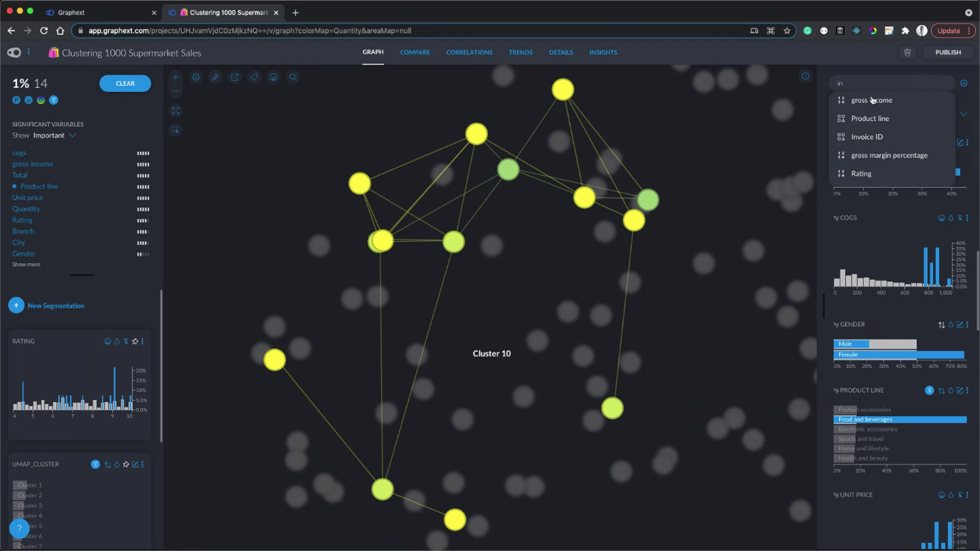
click(874, 100)
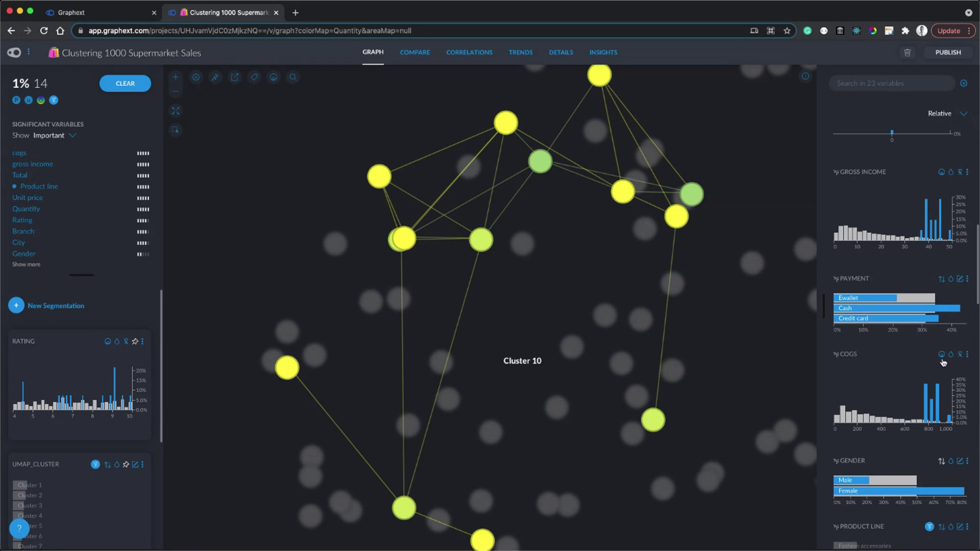
mouse_move(922, 318)
Step: Search 'city' and bring up the City breakdown for the 14 selected sales
click(908, 82)
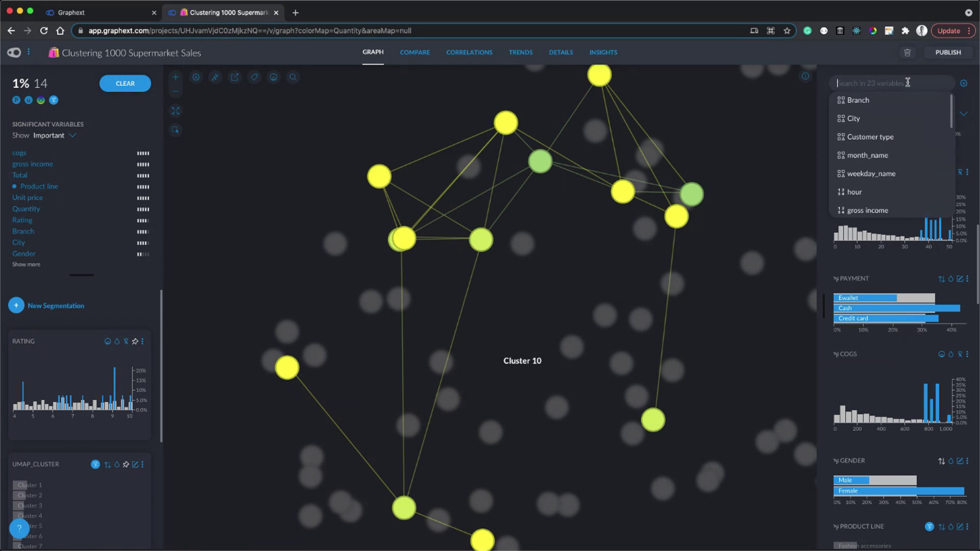
text(city)
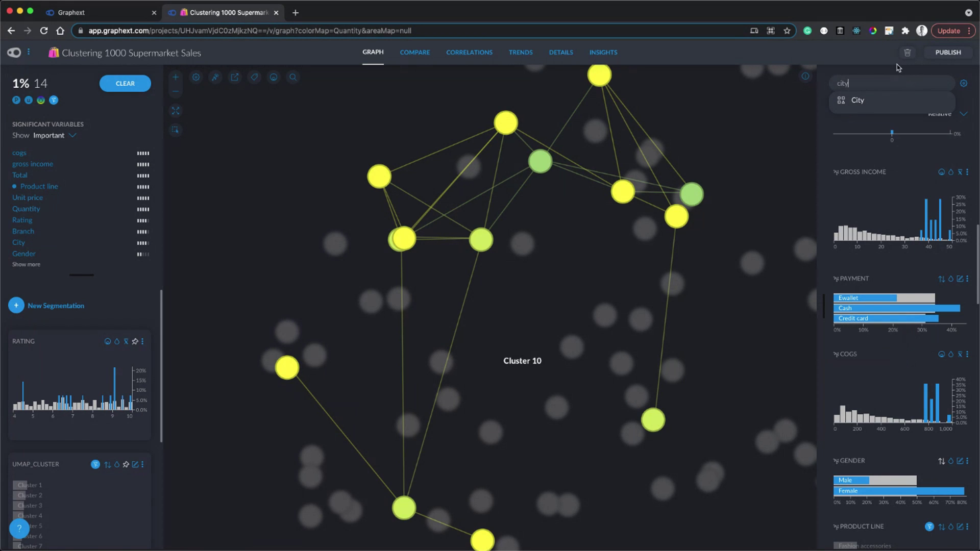
click(862, 101)
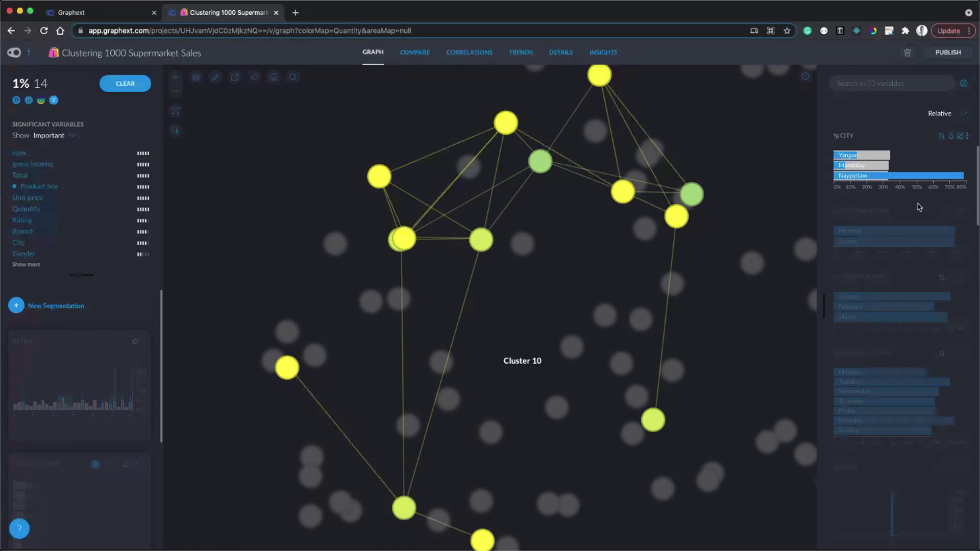
scroll(919, 207, up, 1)
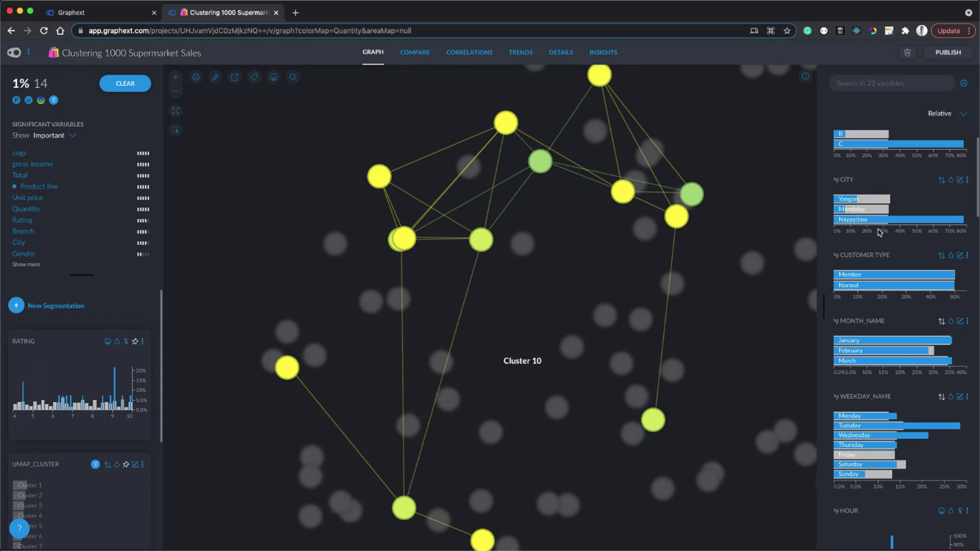
mouse_move(856, 225)
Step: Inspect the remaining charts, then clear the selection so all 1,000 sales show coloured by cluster
scroll(898, 255, down, 2)
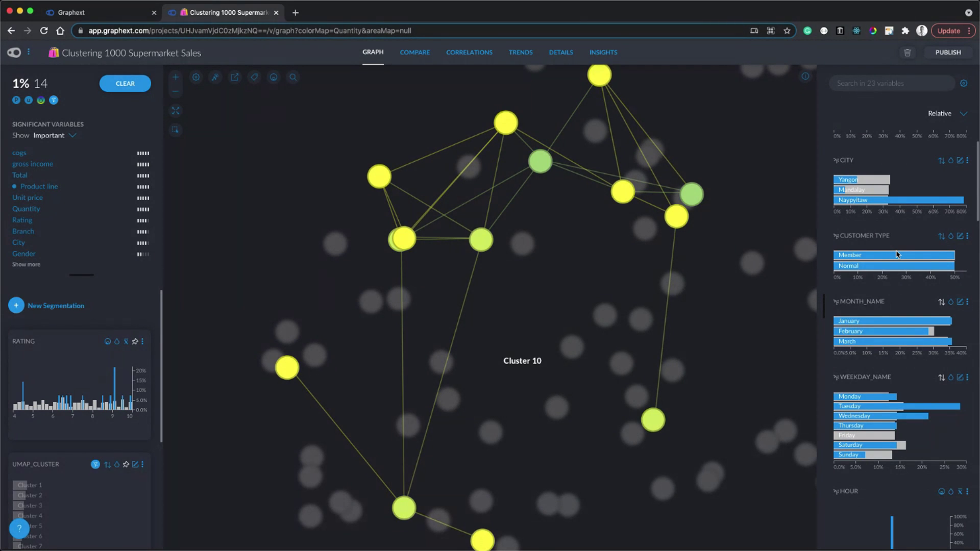
mouse_move(918, 418)
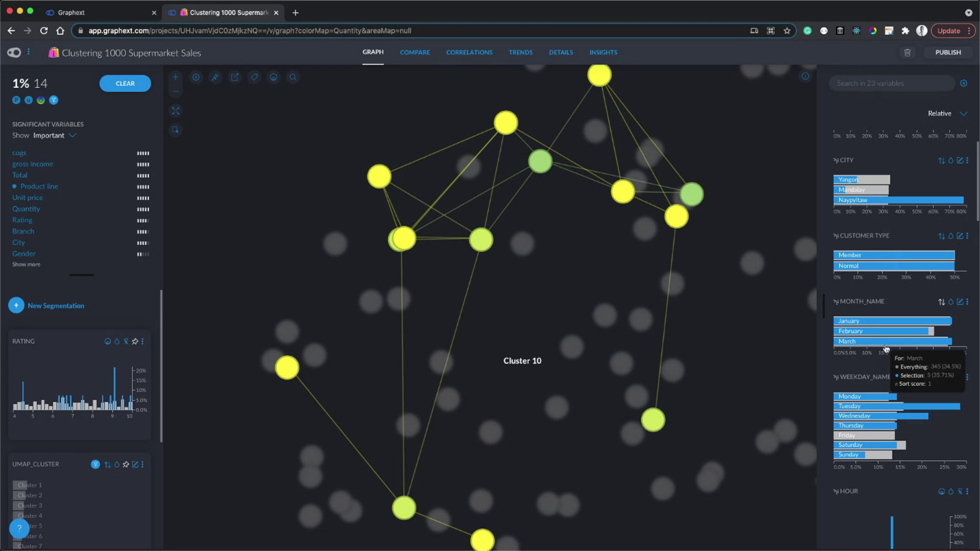
mouse_move(899, 408)
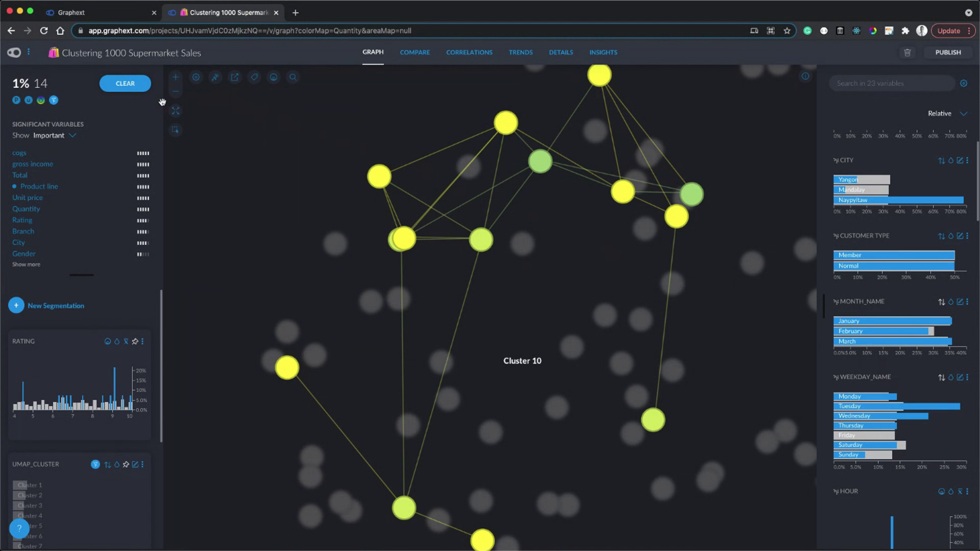
click(126, 83)
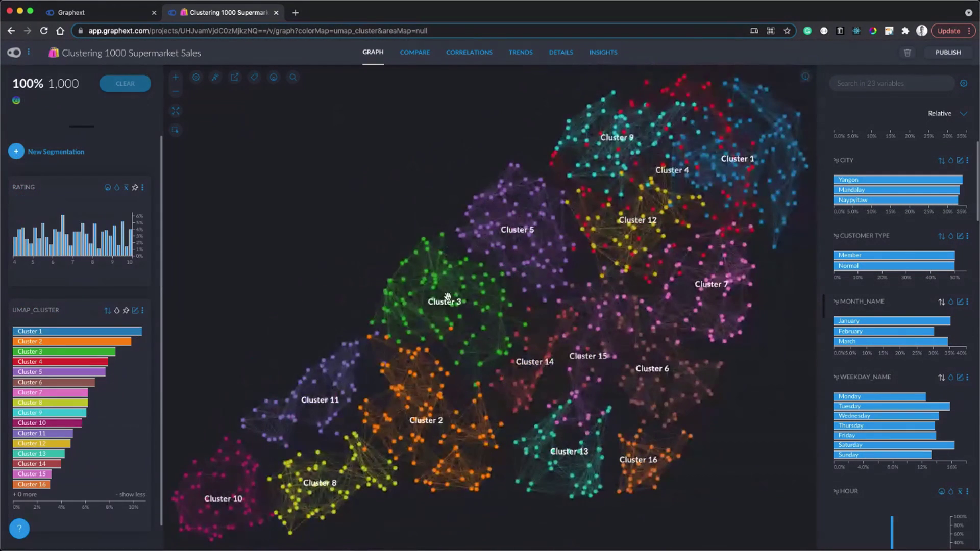